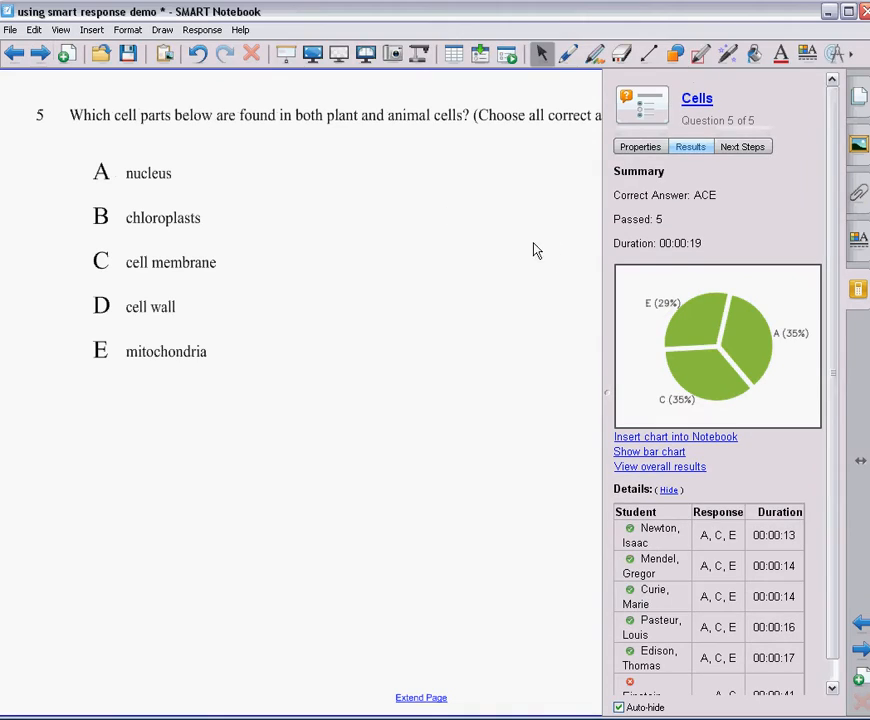
- Switch from the question results to SMART Response Teacher Tools and stop the Block 1 class
drag(836, 233, 837, 284)
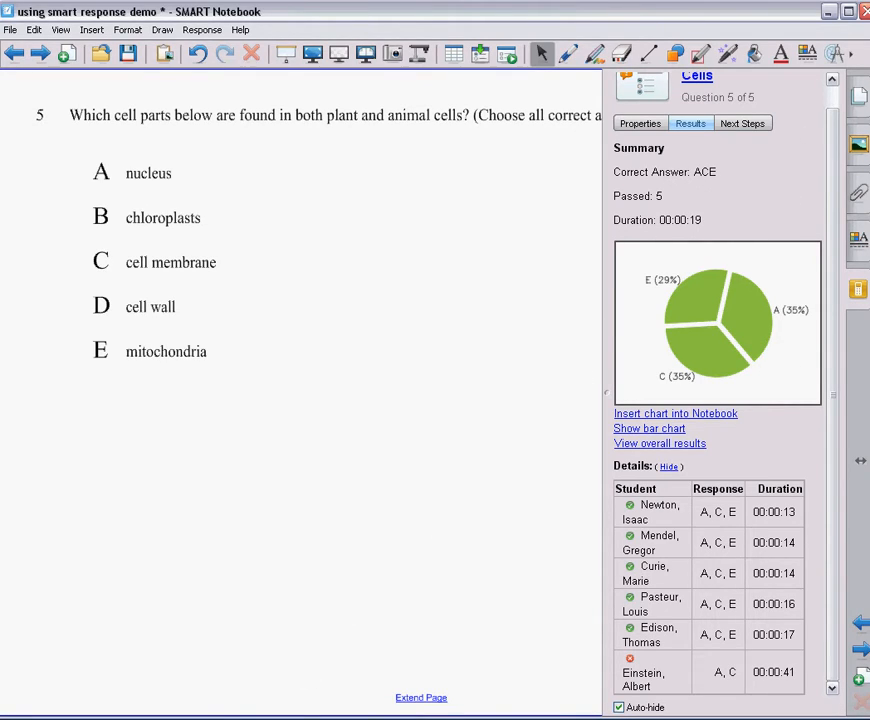
click(330, 718)
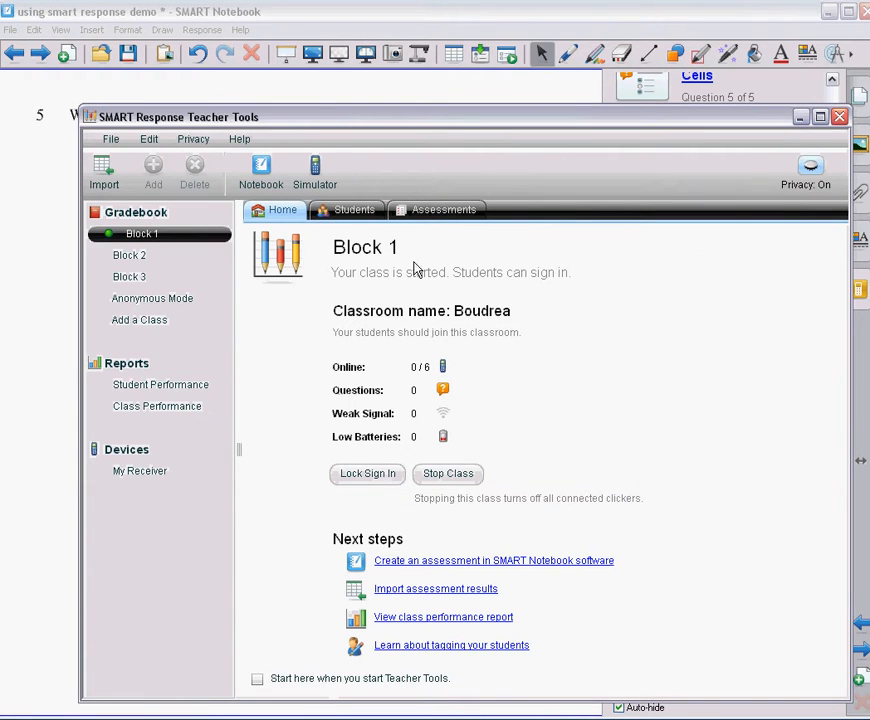
drag(432, 117, 395, 78)
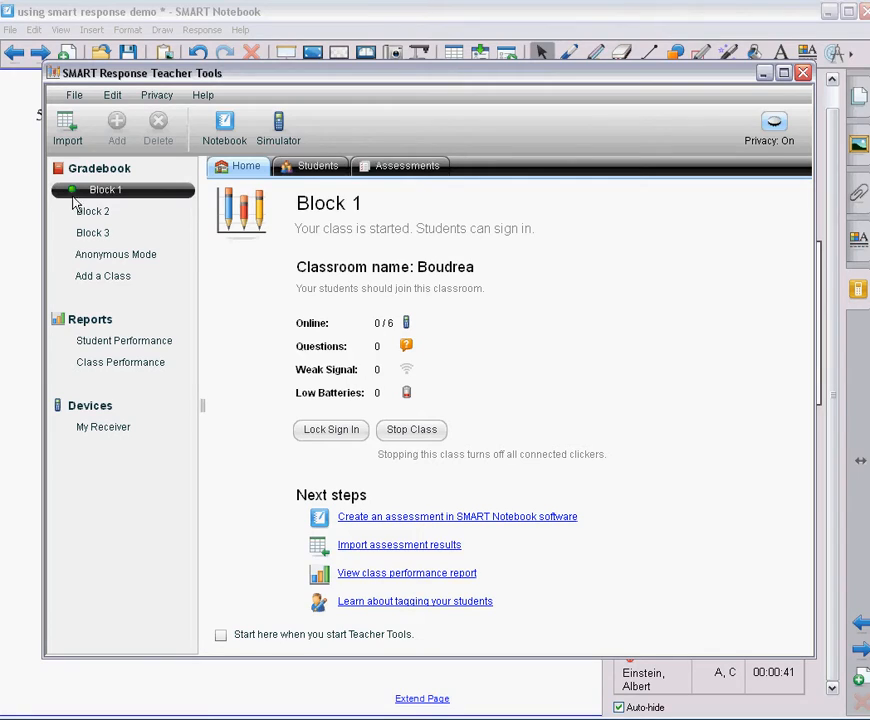
click(424, 433)
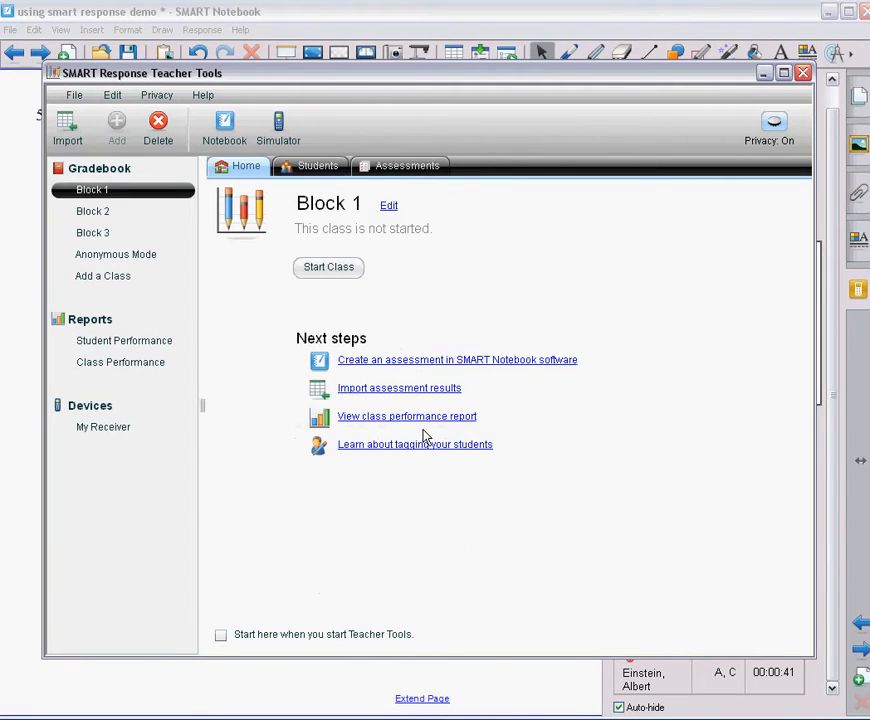
- Open Block 1's student list and turn privacy off to reveal the student IDs and marks
click(322, 168)
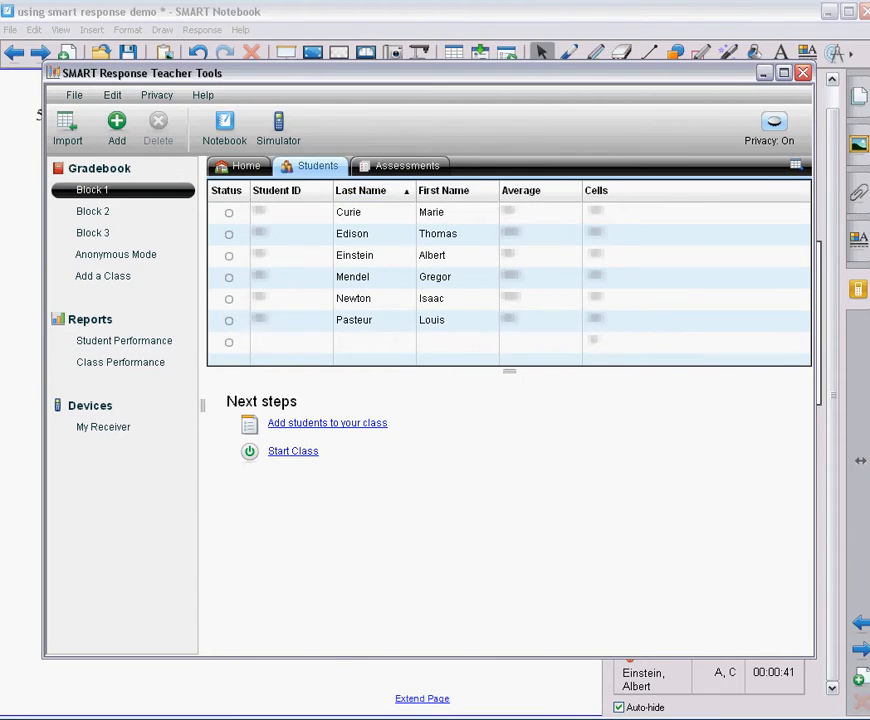
click(775, 125)
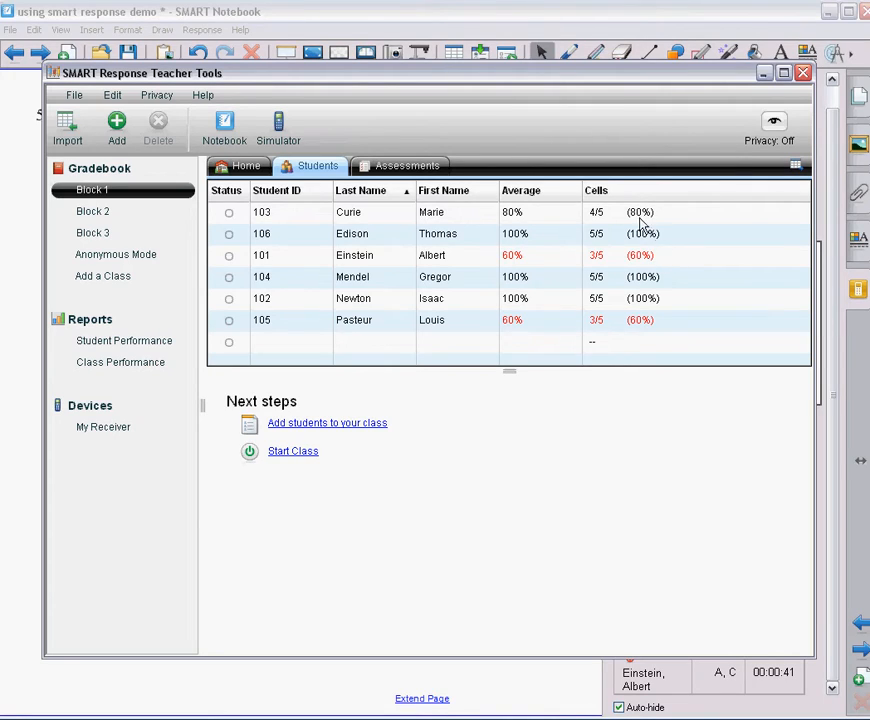
- Examine the Cells quiz in Block 1's assessments: its properties, achievement per question and each student's results
click(425, 170)
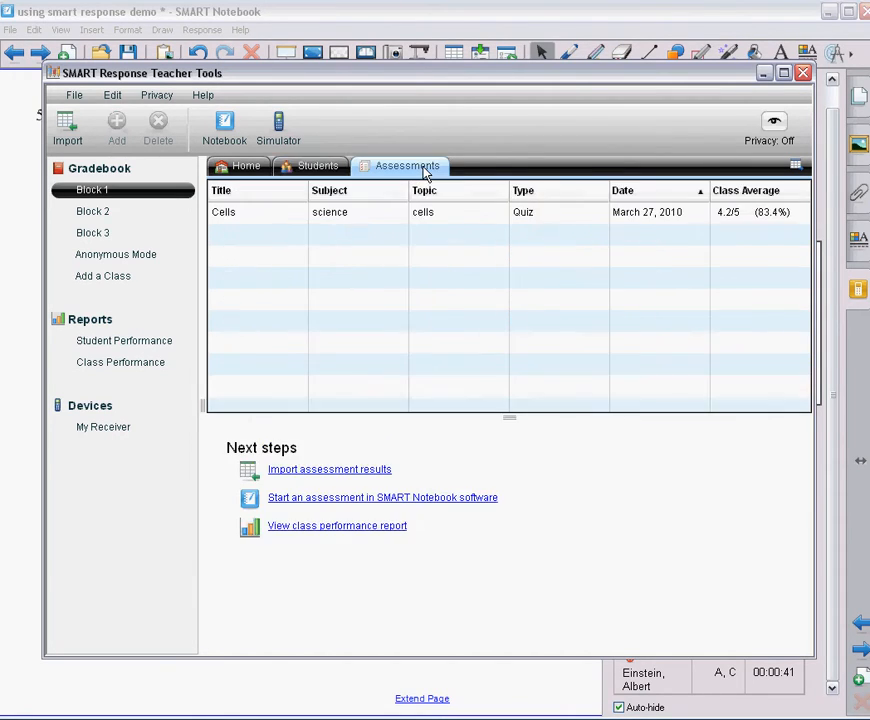
click(247, 219)
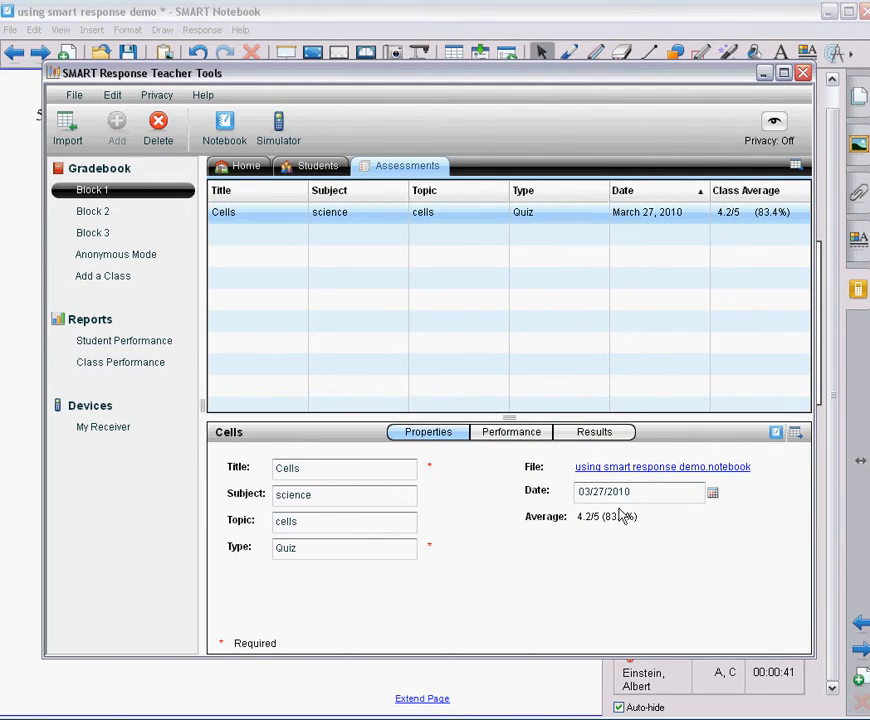
click(530, 439)
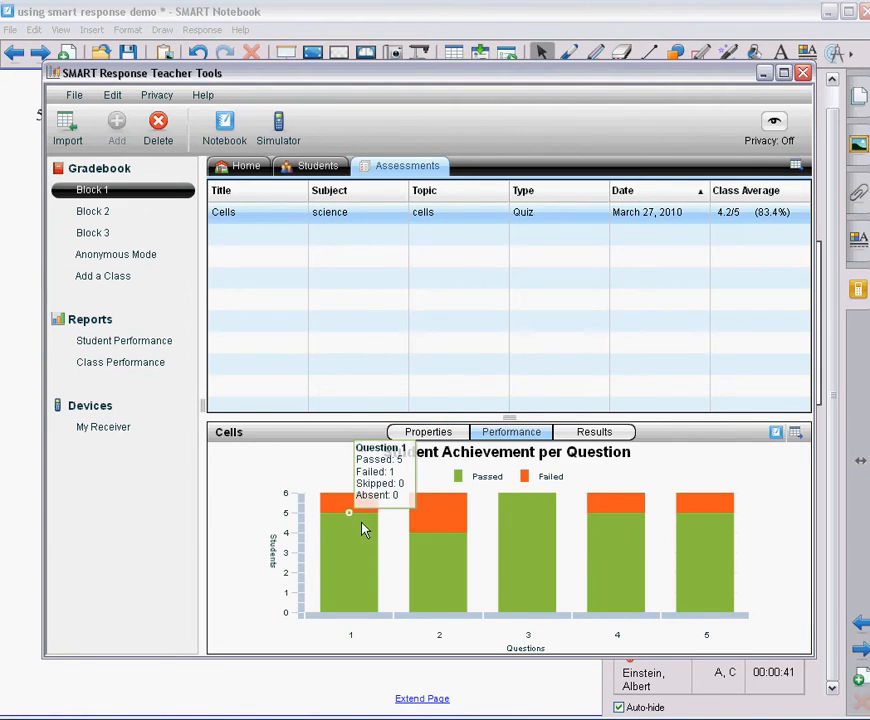
mouse_move(616, 534)
mouse_move(684, 534)
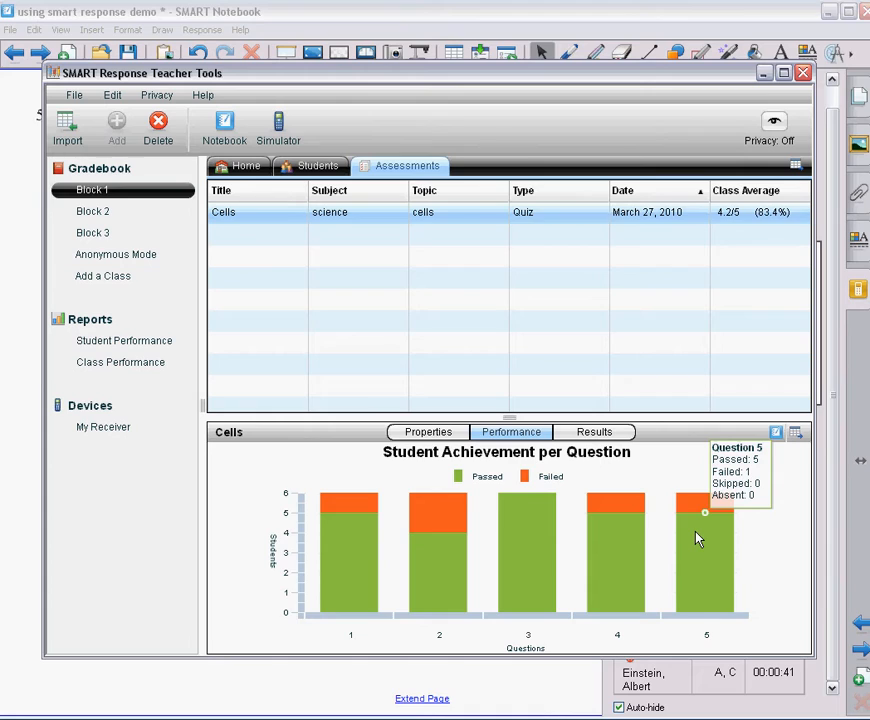
click(610, 436)
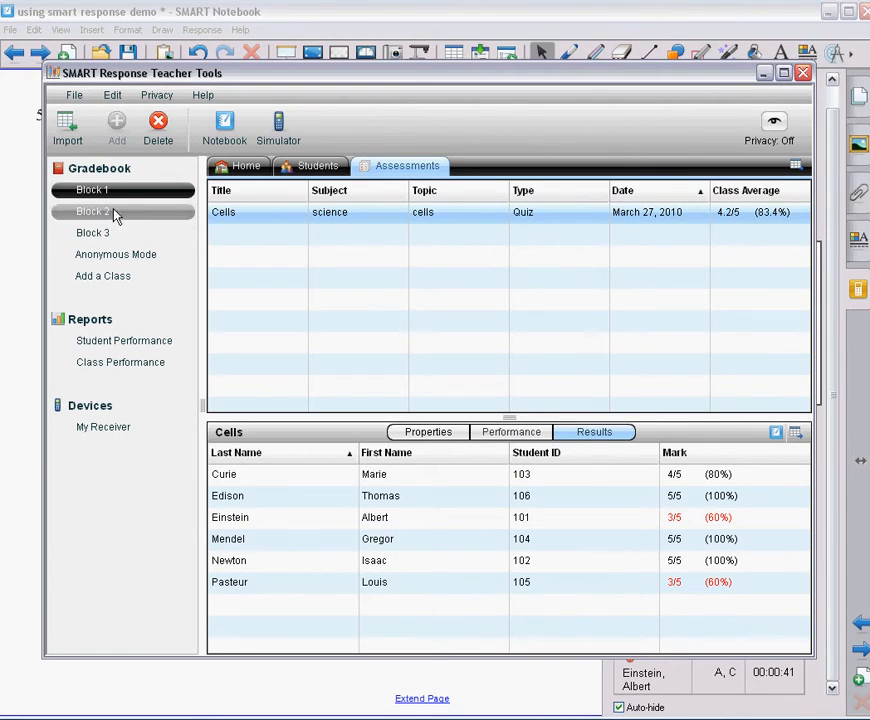
- Set up a Student Performance report for class Block 1 and the first individual student in the list
click(162, 344)
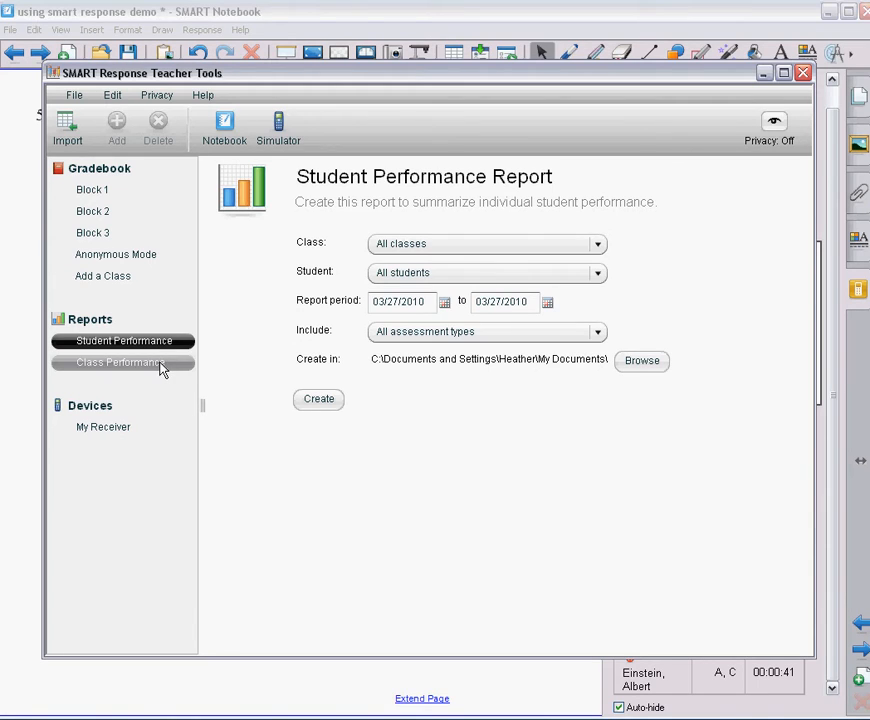
click(161, 365)
click(162, 341)
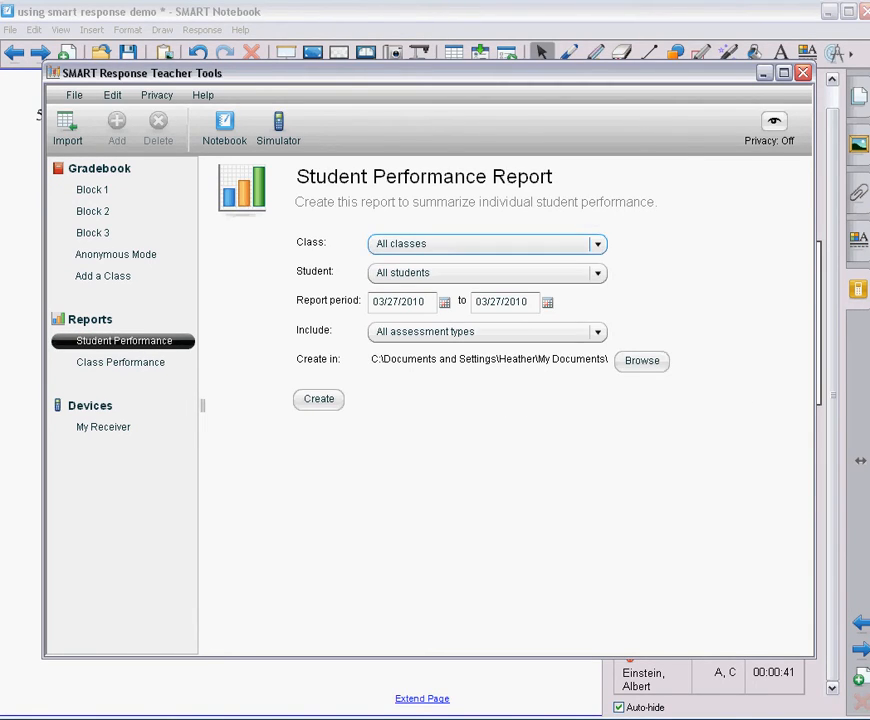
click(442, 248)
click(440, 284)
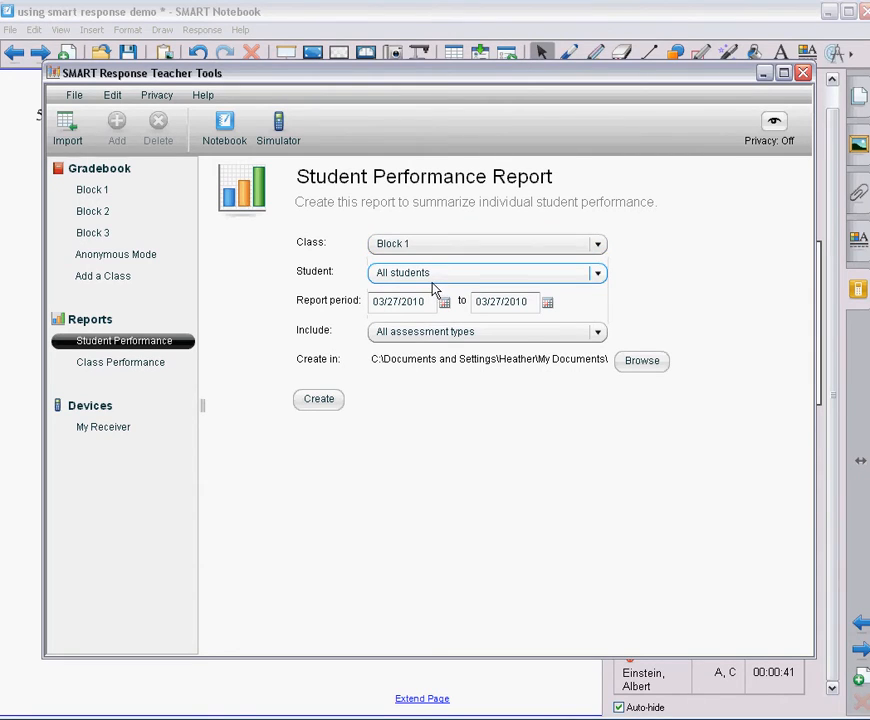
click(442, 280)
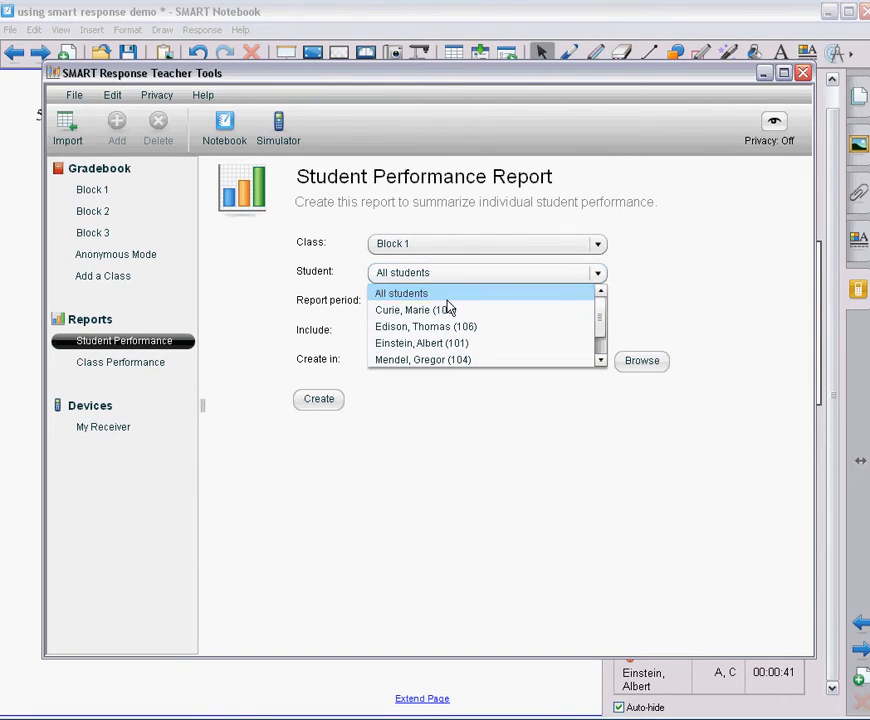
click(449, 314)
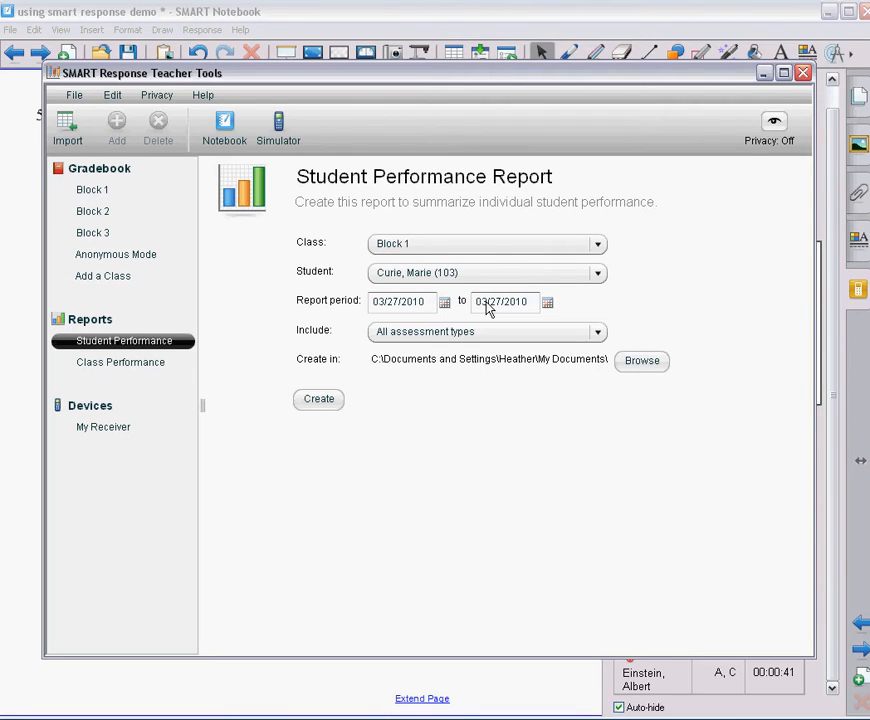
- Include all assessment types and create the student performance report
click(489, 336)
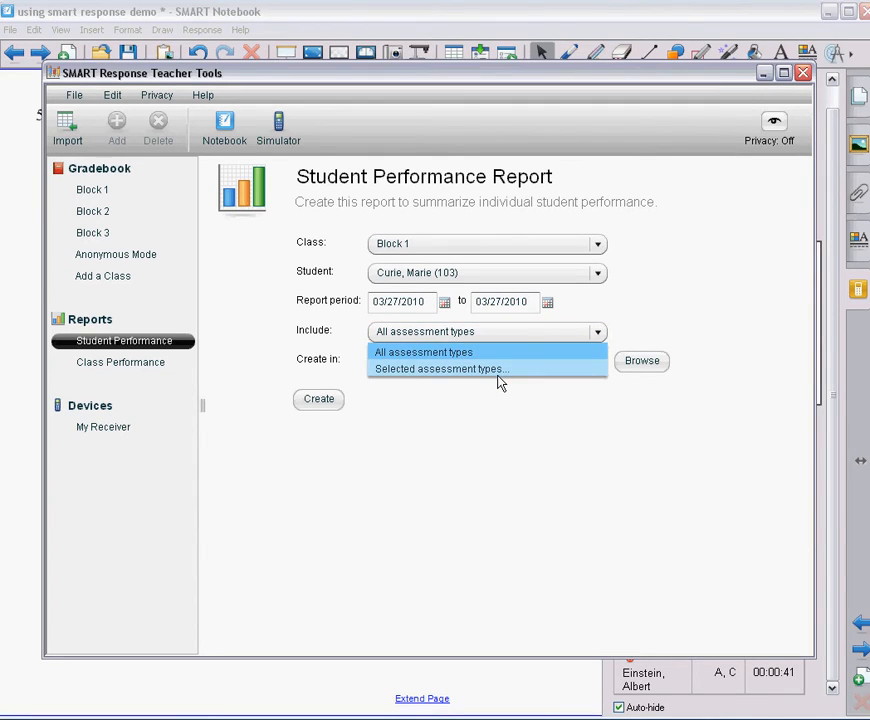
click(500, 352)
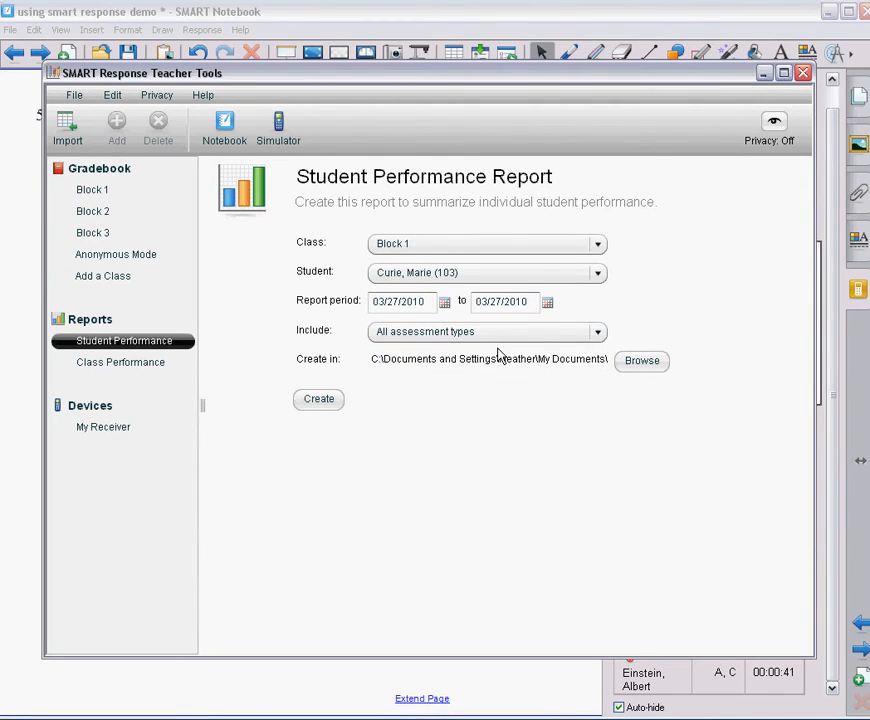
click(327, 404)
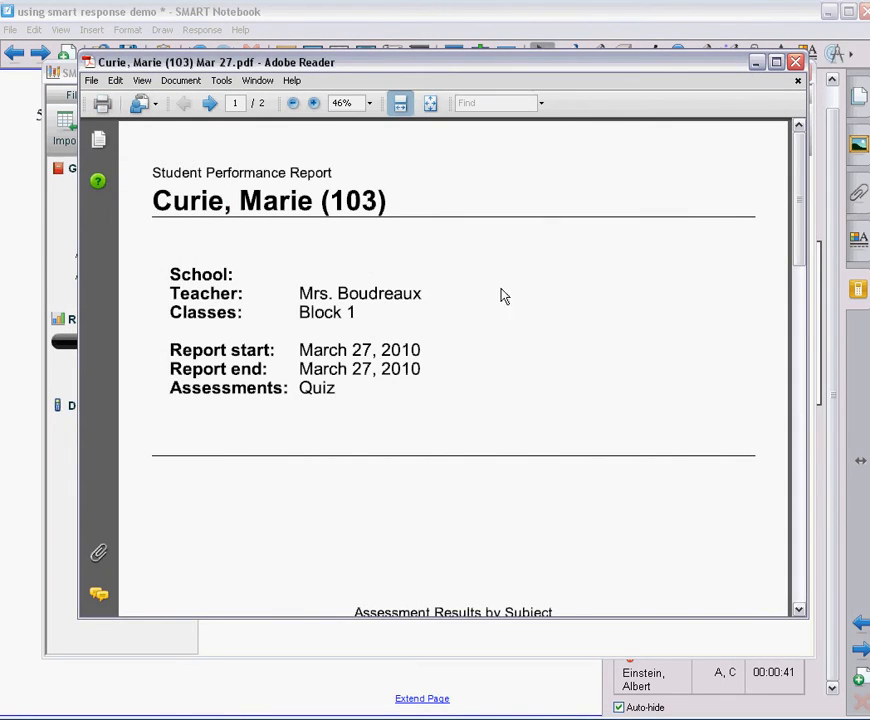
- Enlarge the report PDF, review its charts by subject, over time and by topic, and close it
drag(806, 618, 836, 708)
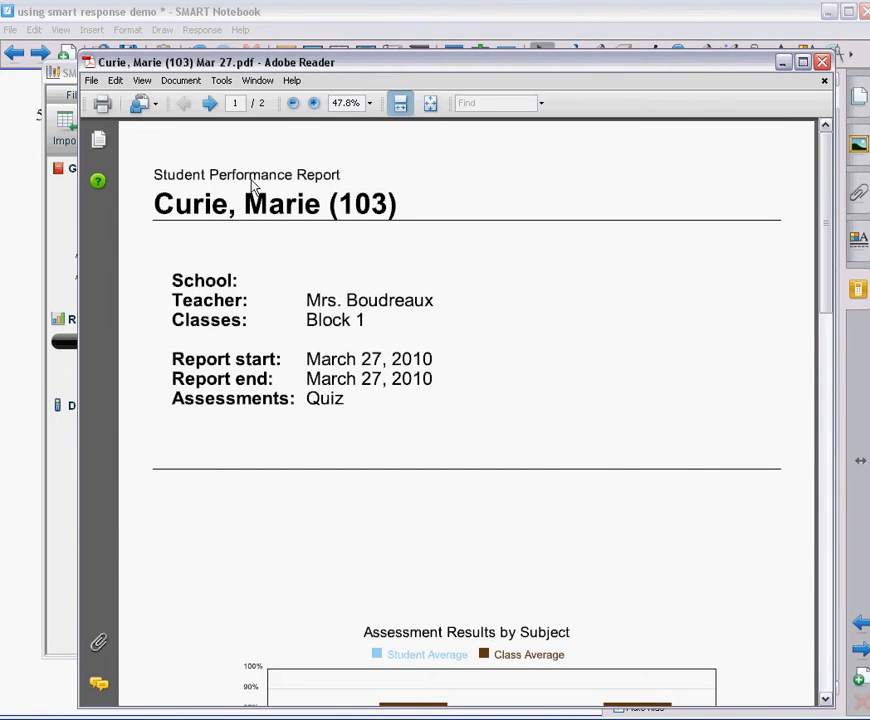
scroll(488, 287, down, 5)
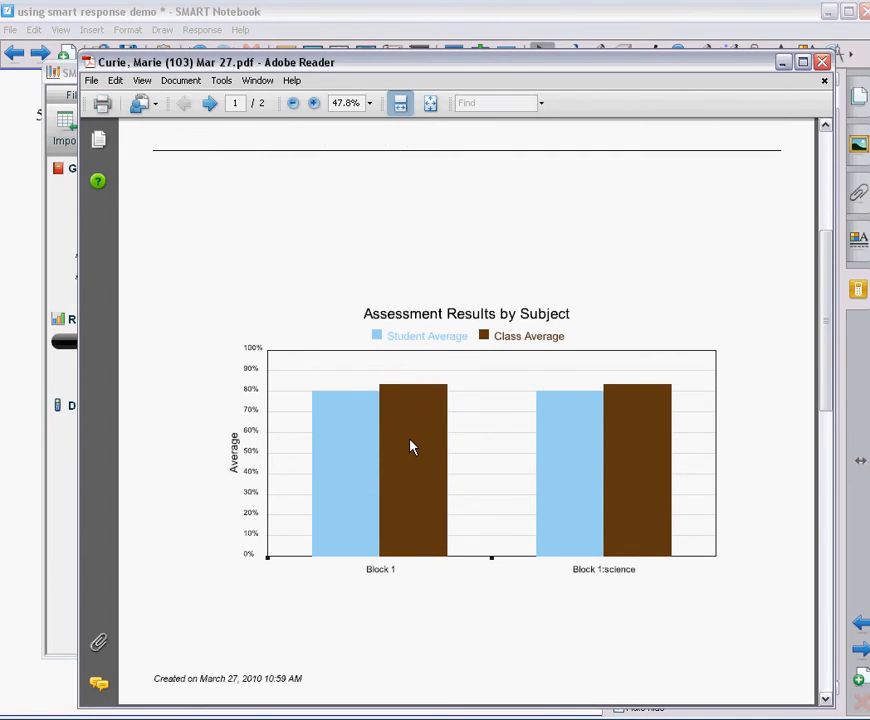
scroll(410, 447, down, 8)
scroll(410, 447, down, 2)
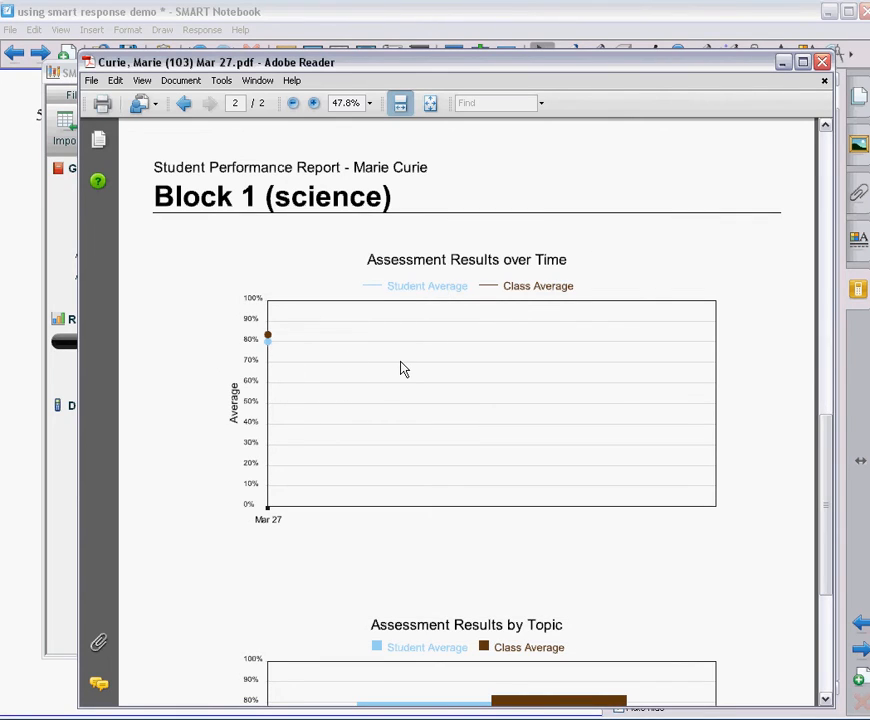
scroll(401, 369, down, 6)
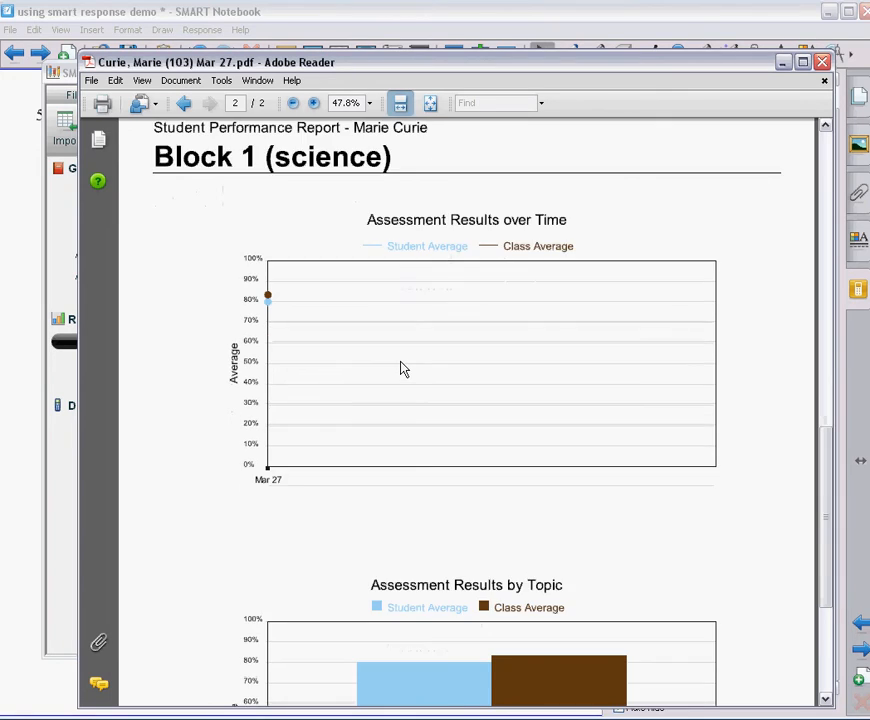
scroll(401, 369, down, 1)
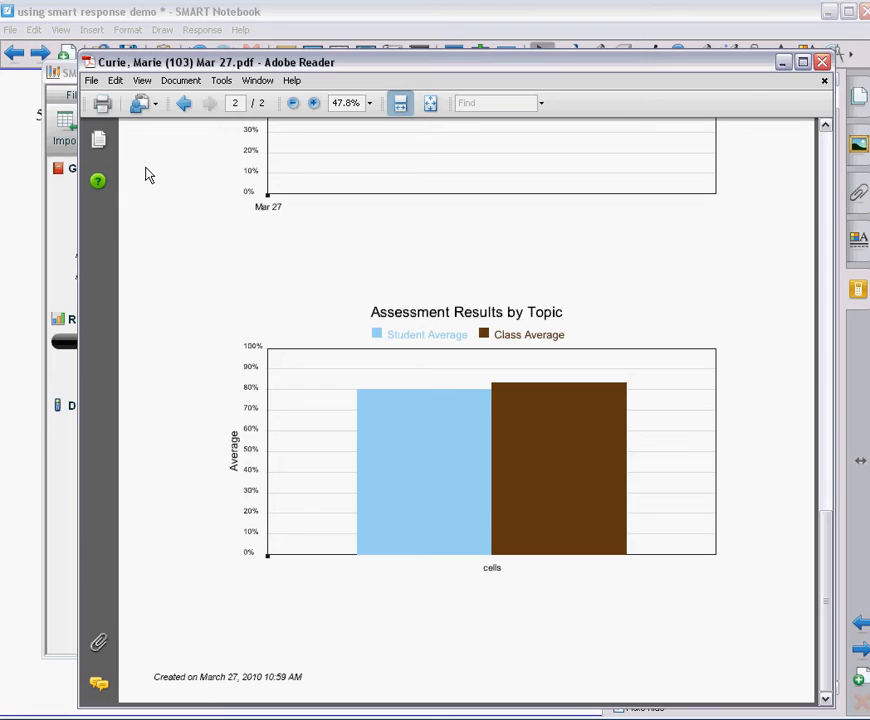
click(822, 63)
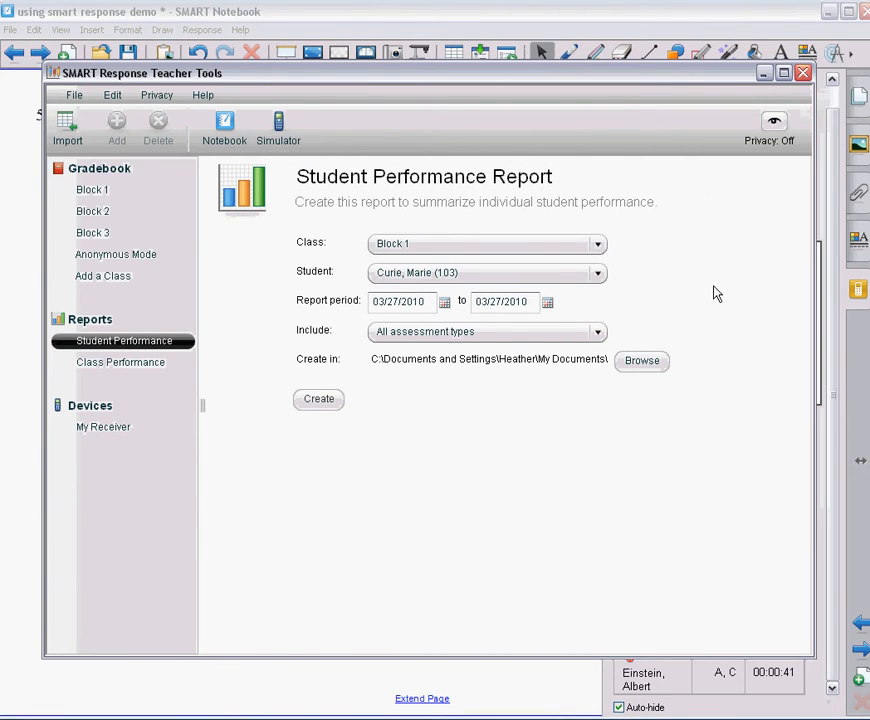
- Create a Class Performance report for Block 1 that includes all assessment types
click(105, 364)
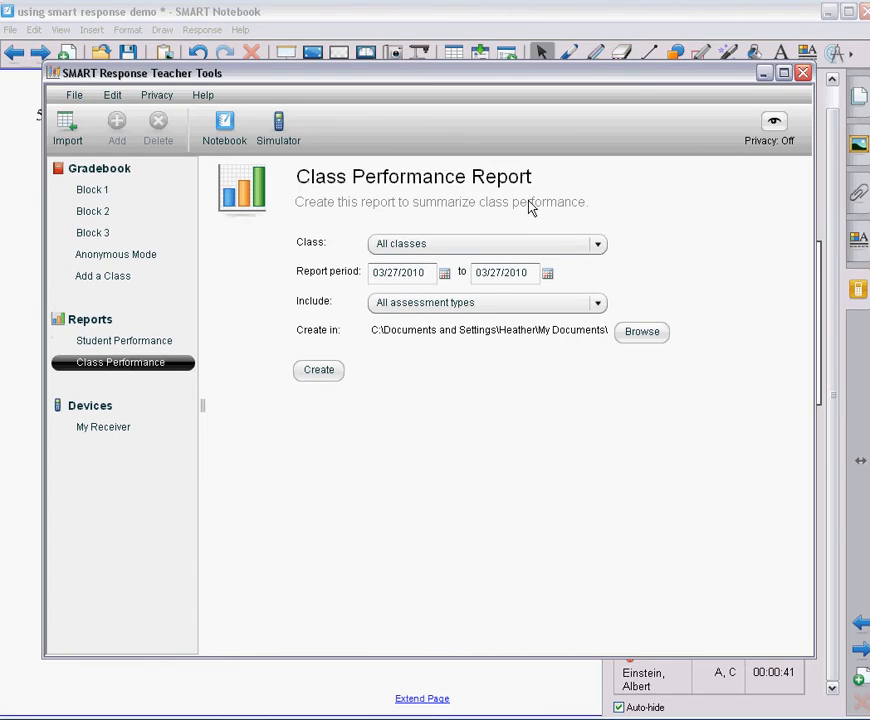
click(553, 249)
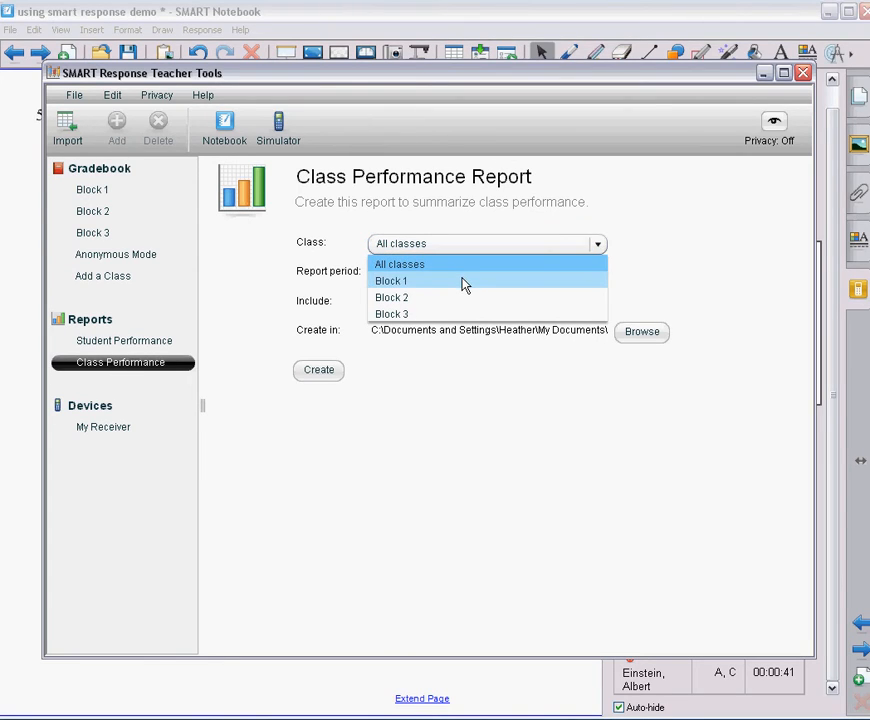
click(462, 283)
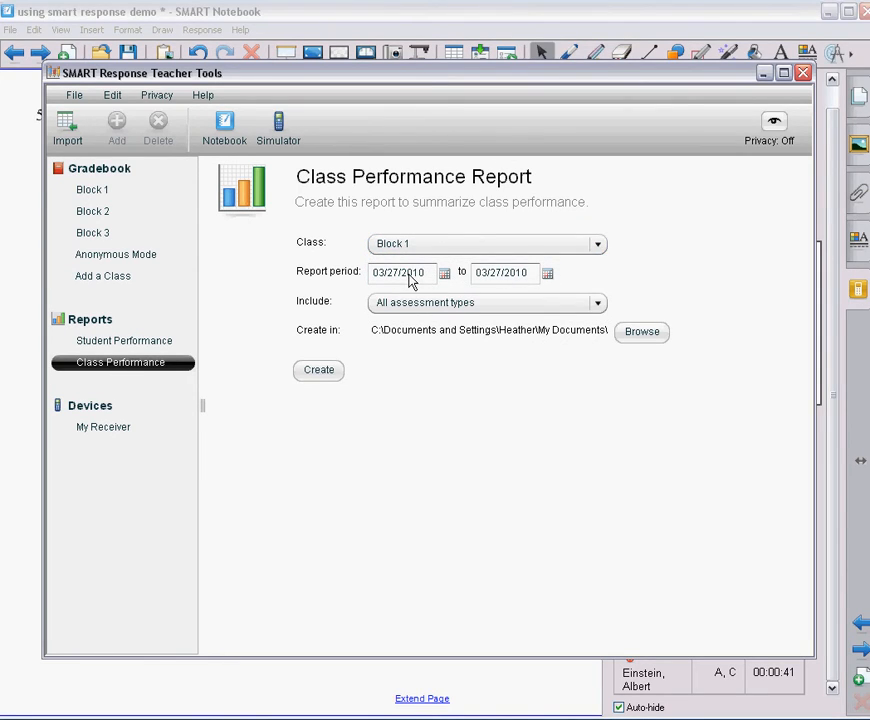
click(486, 306)
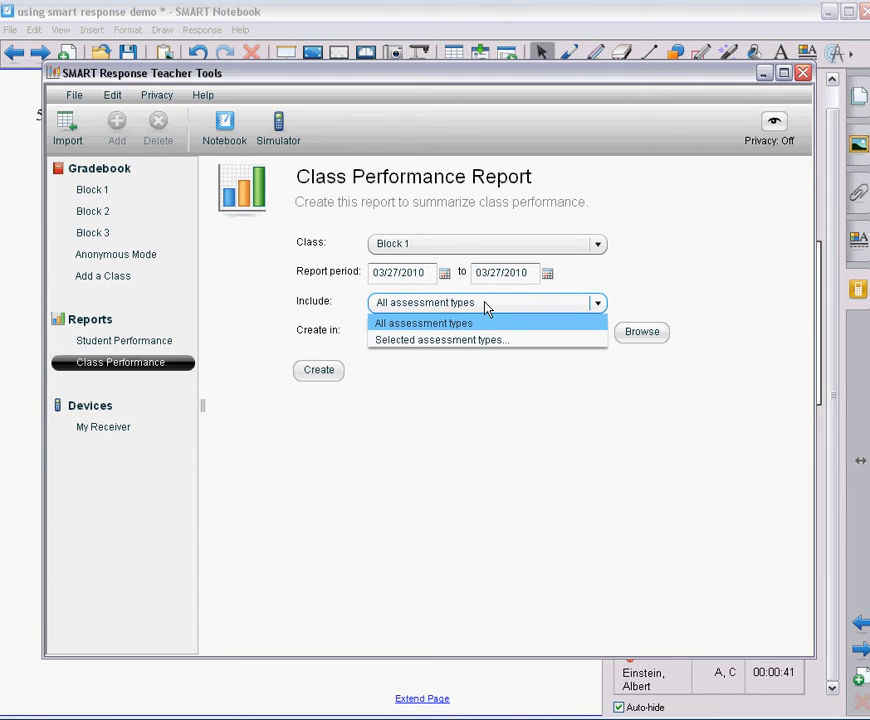
click(486, 308)
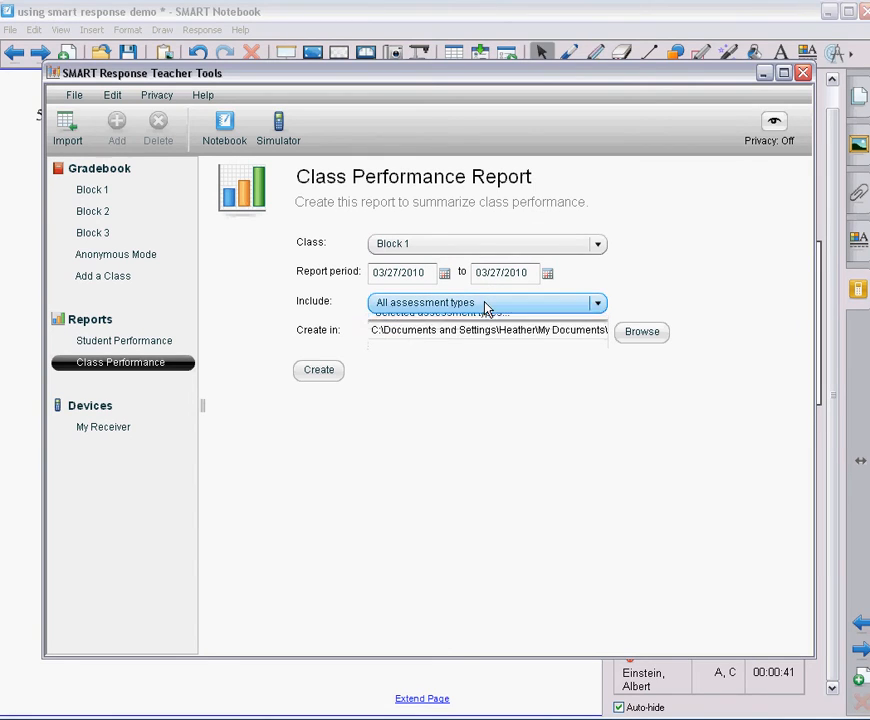
click(316, 372)
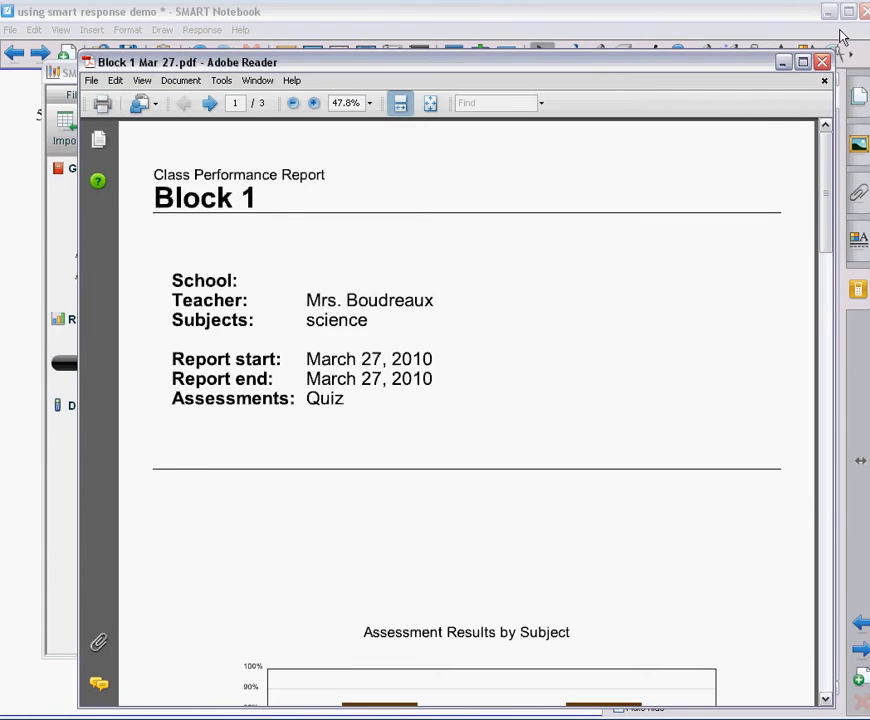
- Enlarge the Block 1 class performance report and examine its assessment results by subject, over time and by topic
drag(690, 61, 672, 20)
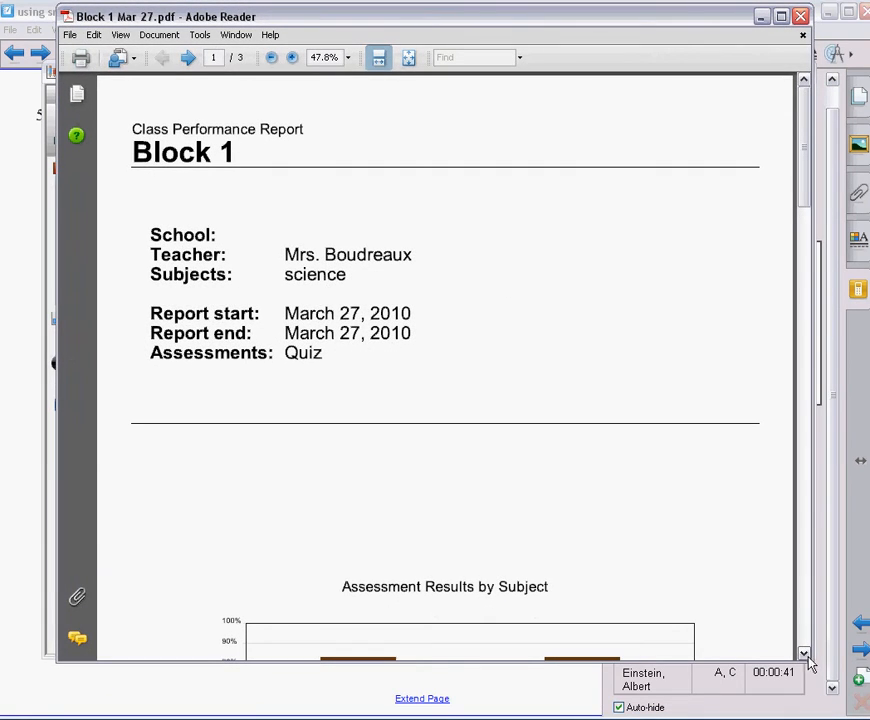
drag(812, 668, 866, 716)
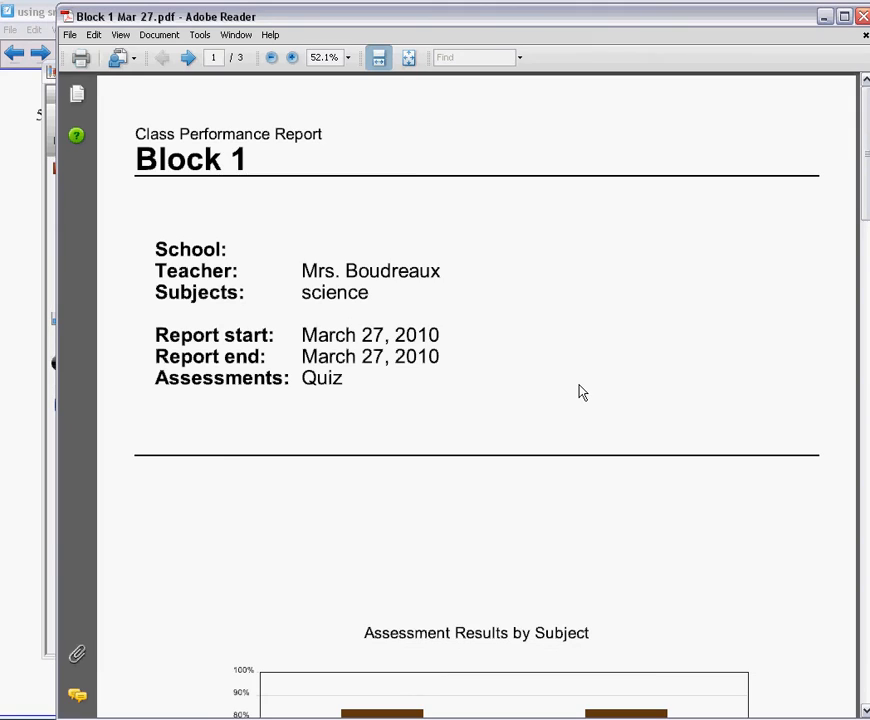
scroll(580, 392, down, 1)
scroll(580, 392, down, 6)
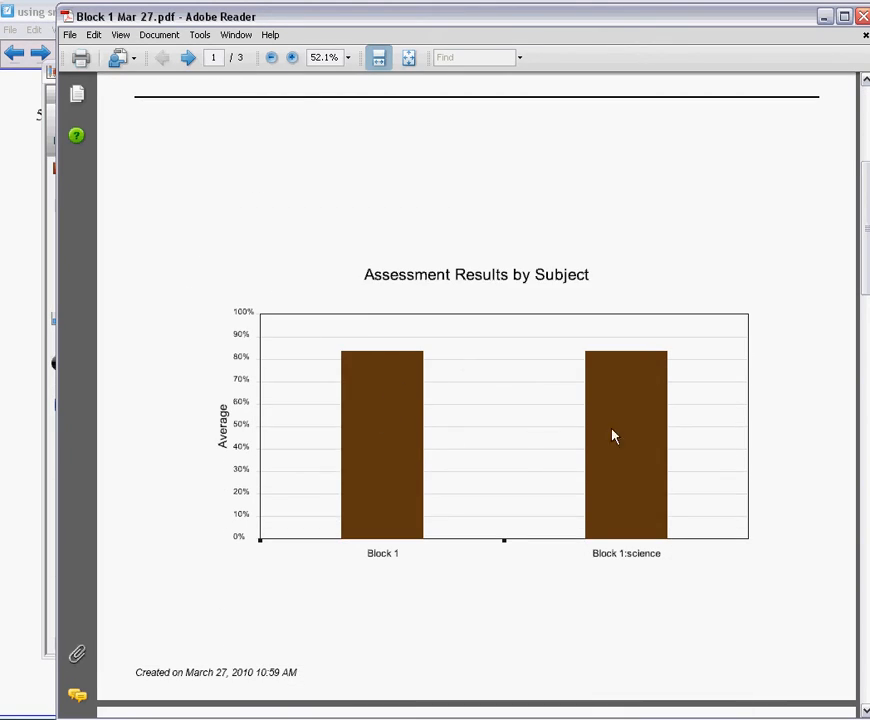
scroll(645, 431, down, 2)
scroll(645, 431, down, 6)
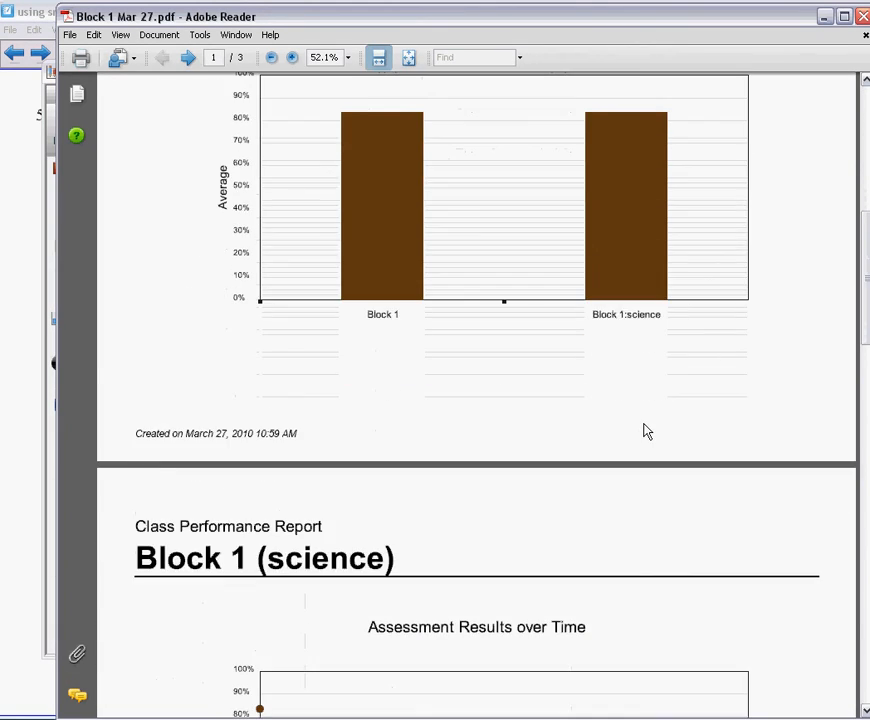
scroll(645, 431, down, 3)
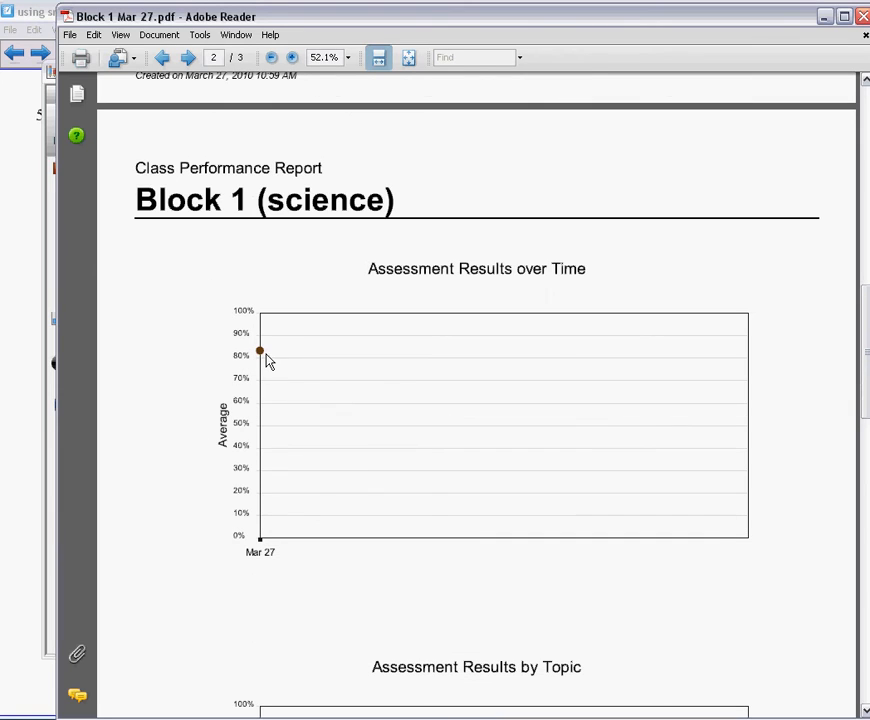
scroll(592, 391, down, 8)
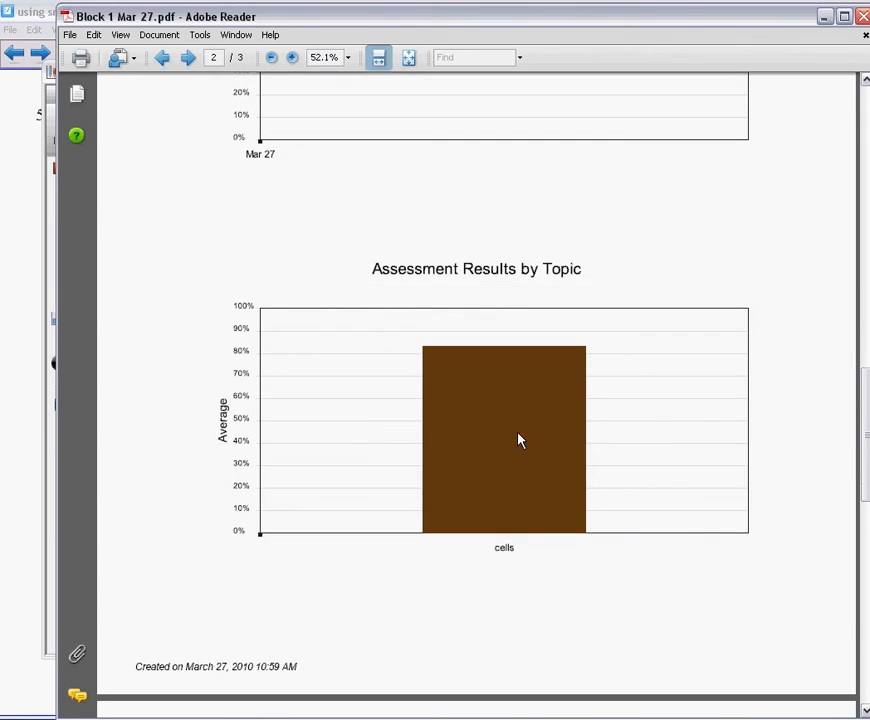
- Examine the Assessment Results by Student chart through the end of the report and return to the first page
scroll(519, 440, down, 11)
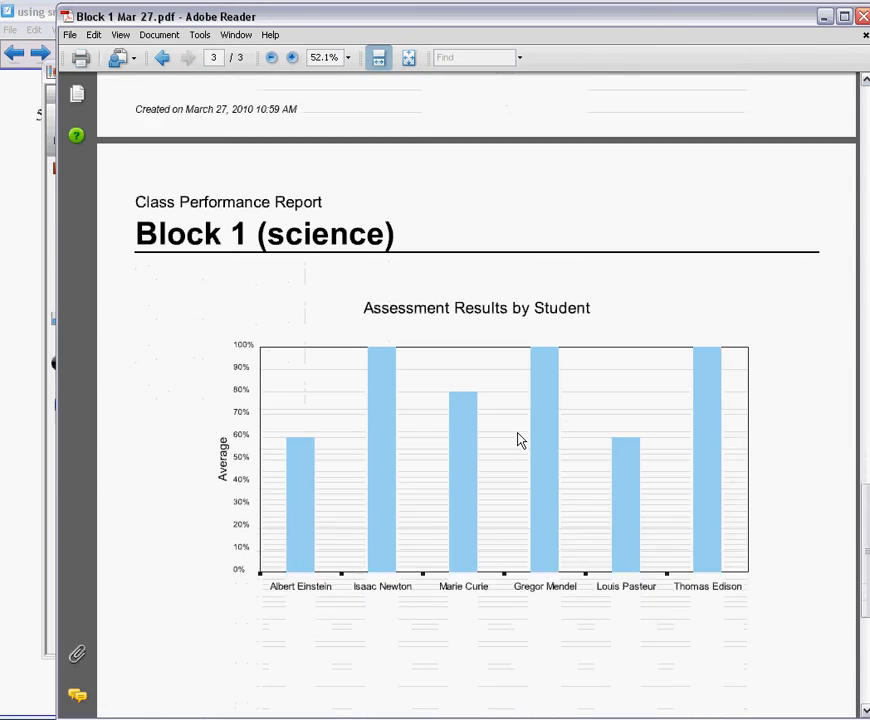
scroll(519, 440, down, 1)
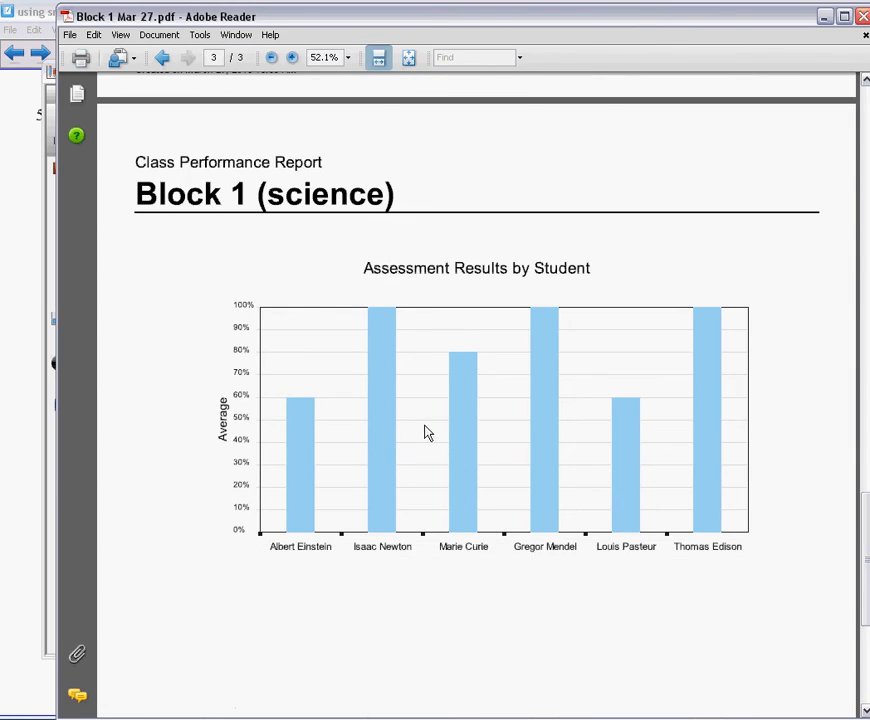
scroll(497, 509, down, 6)
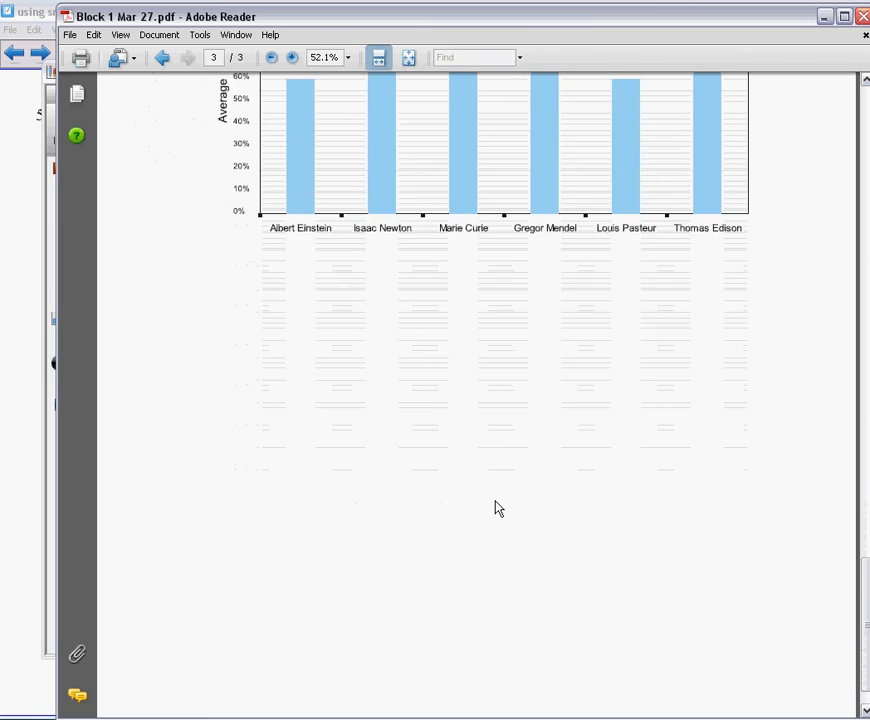
scroll(497, 509, down, 1)
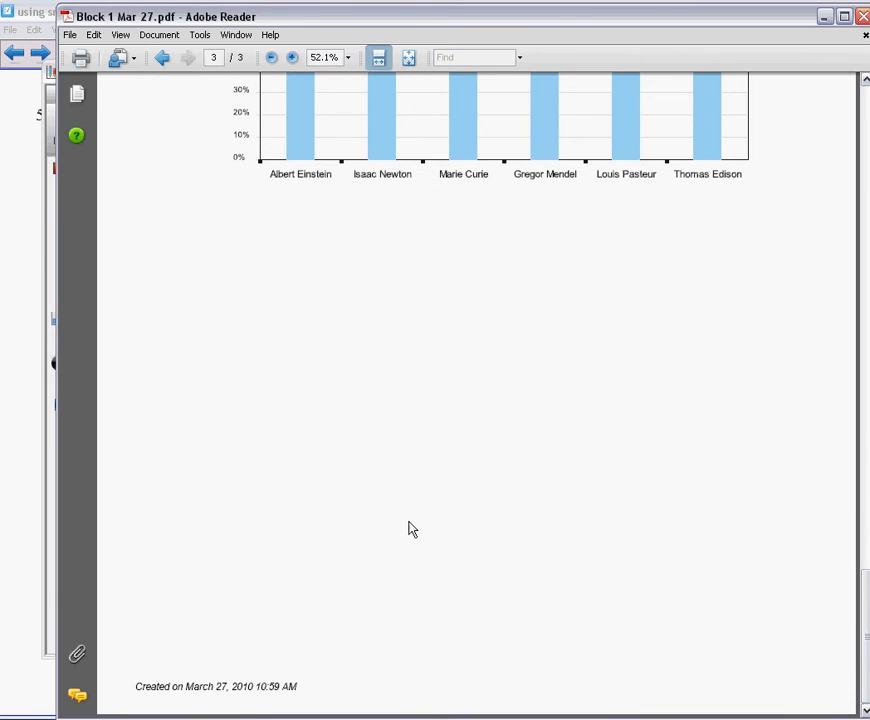
scroll(408, 523, up, 3)
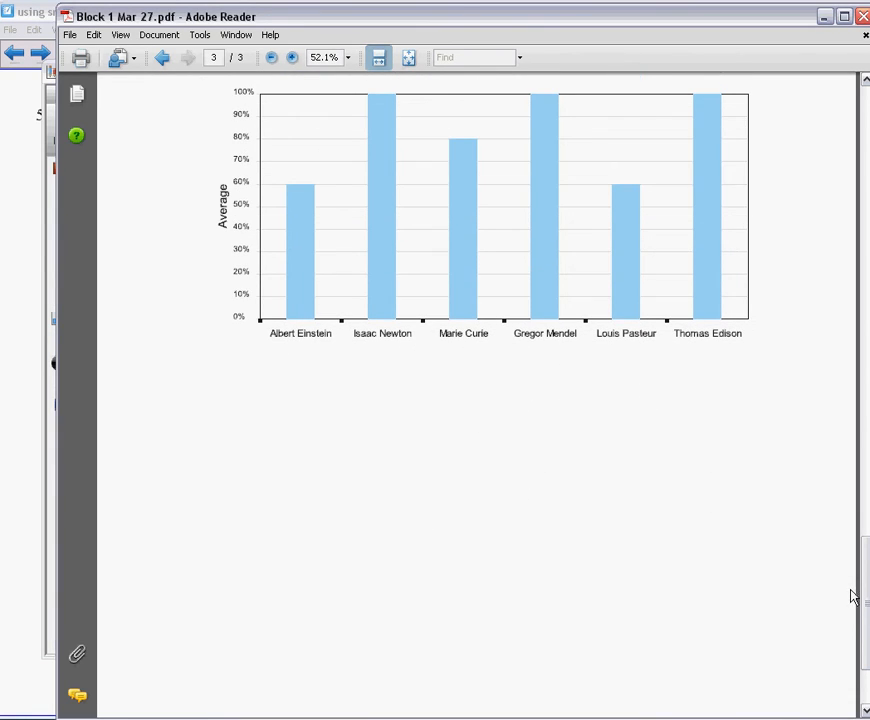
drag(853, 615, 848, 124)
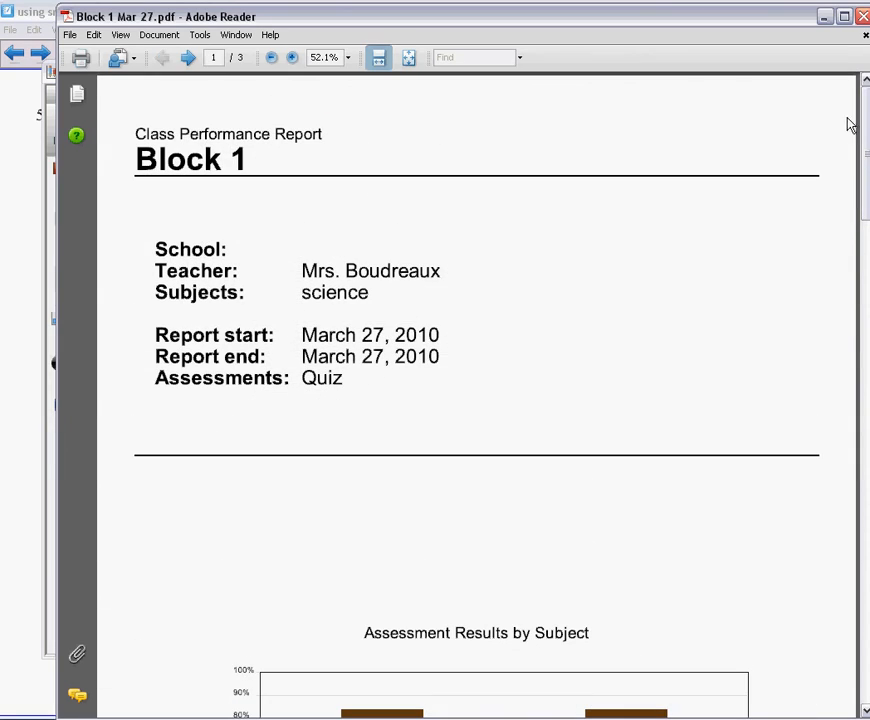